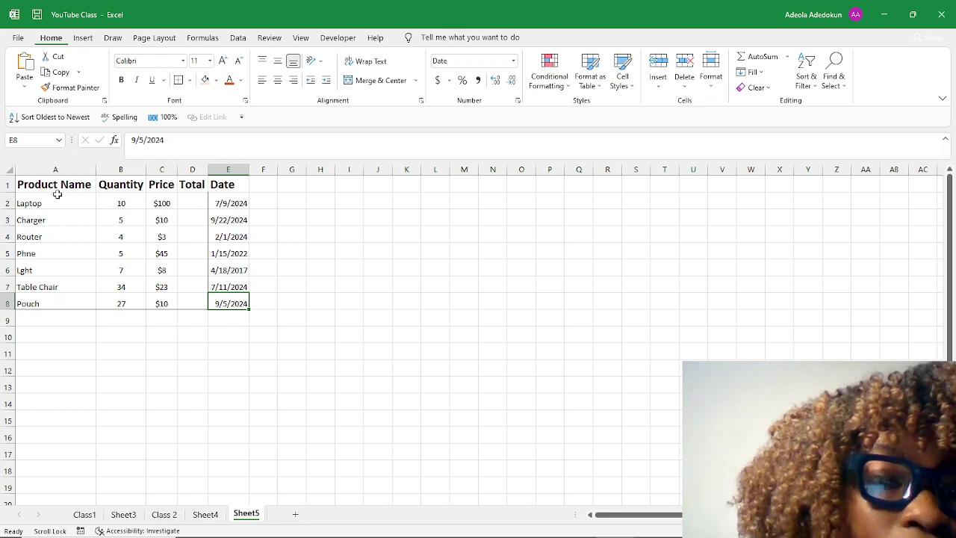
left_click(58, 199)
left_click(127, 199)
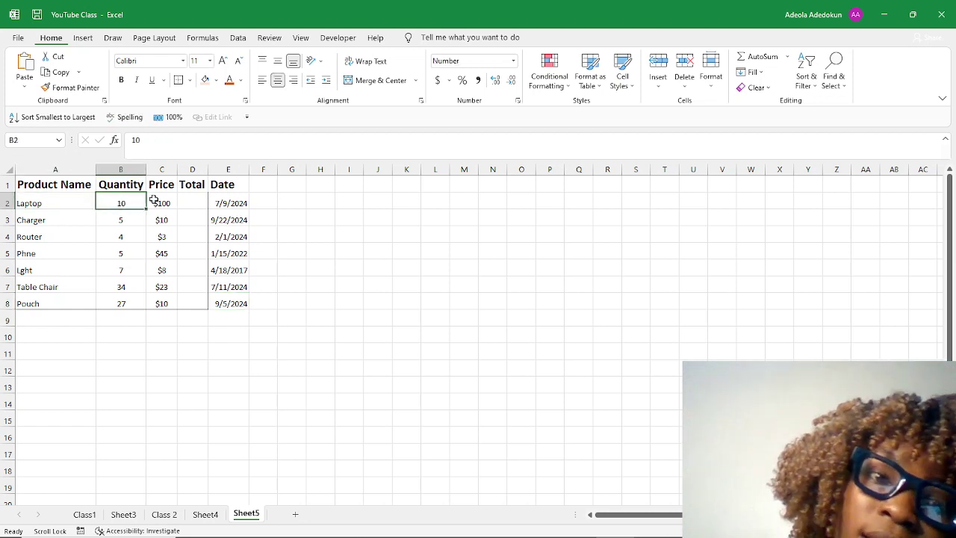
left_click(155, 199)
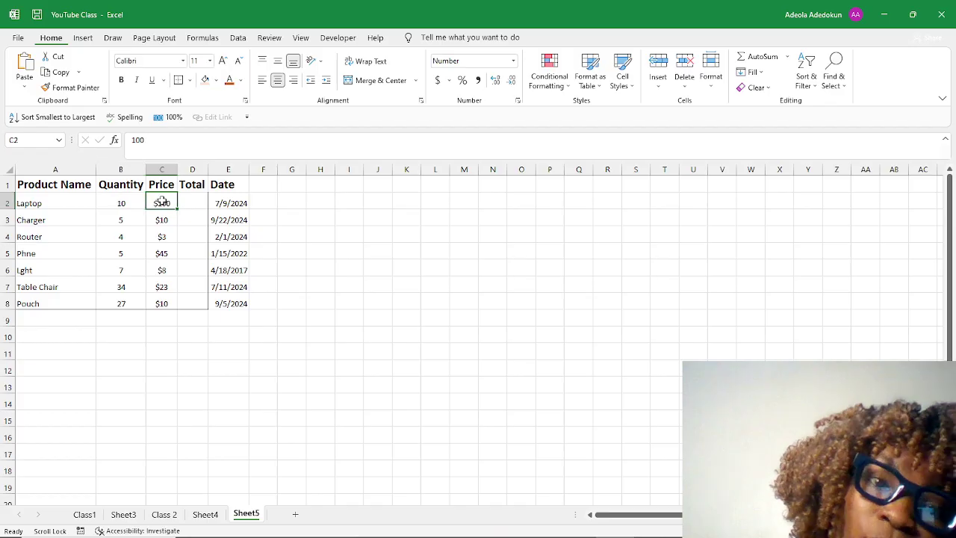
left_click(228, 207)
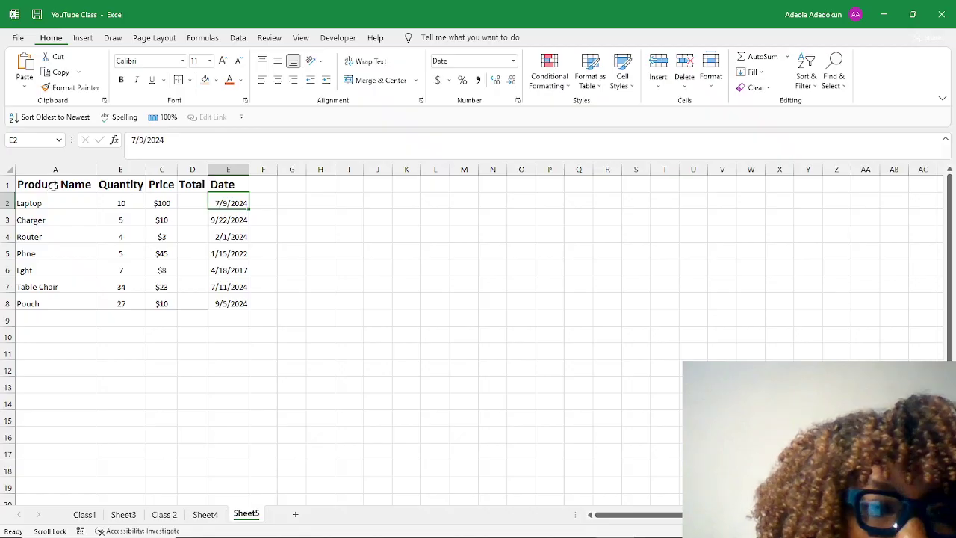
Sort the product names in A2:A8 from A to Z, expanding the selection to the neighbouring columns.
left_click_drag(49, 203, 51, 303)
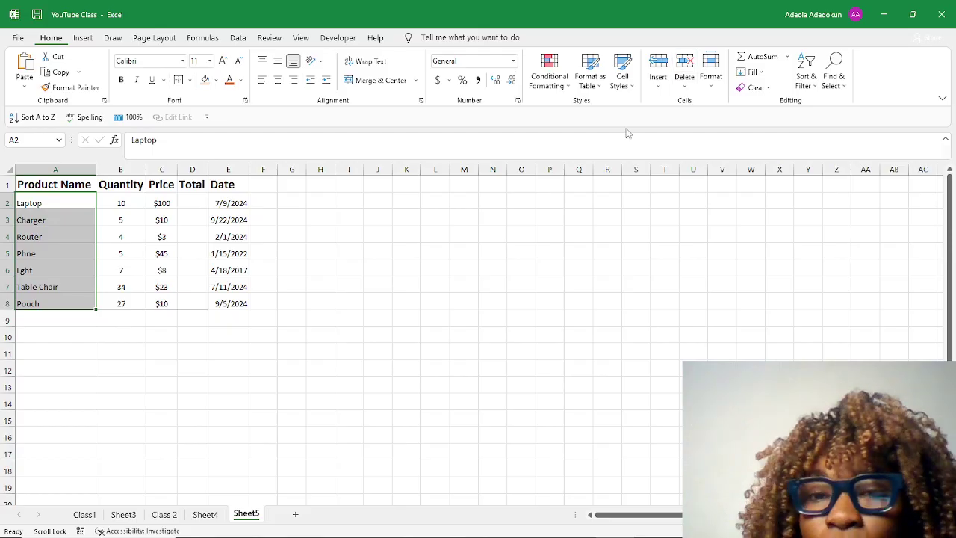
left_click(811, 86)
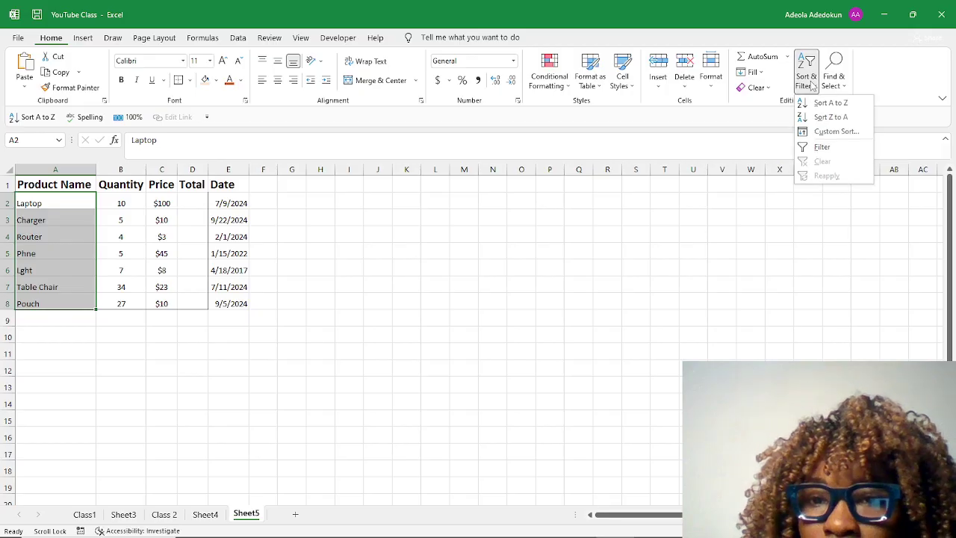
left_click(821, 102)
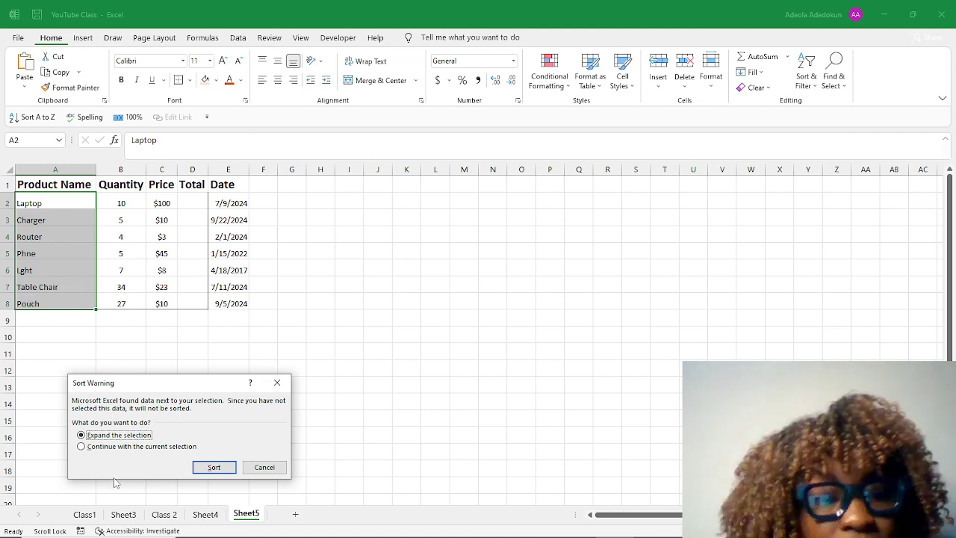
left_click(210, 466)
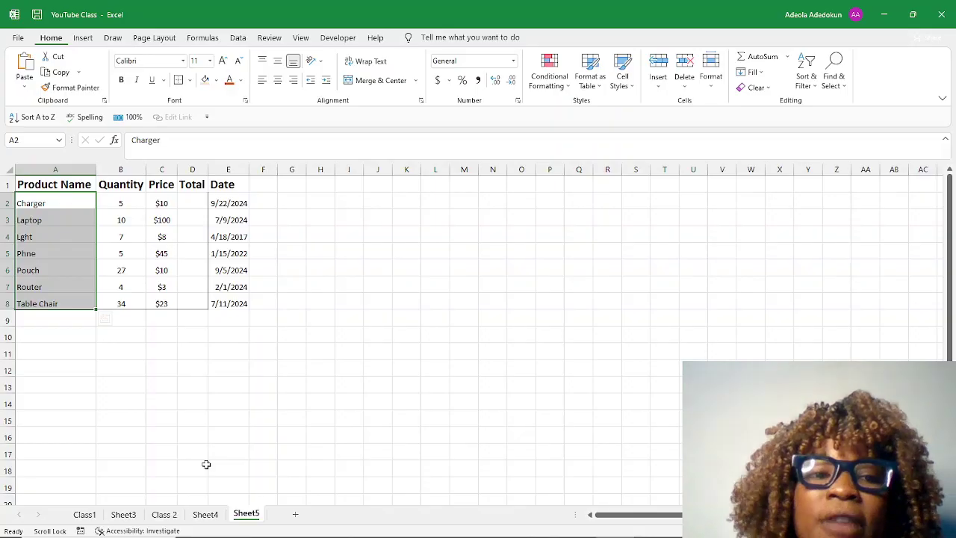
Sort the quantities in B2:B8 from largest to smallest, expanding the selection to the rest of the table.
left_click(121, 199)
key("F2")
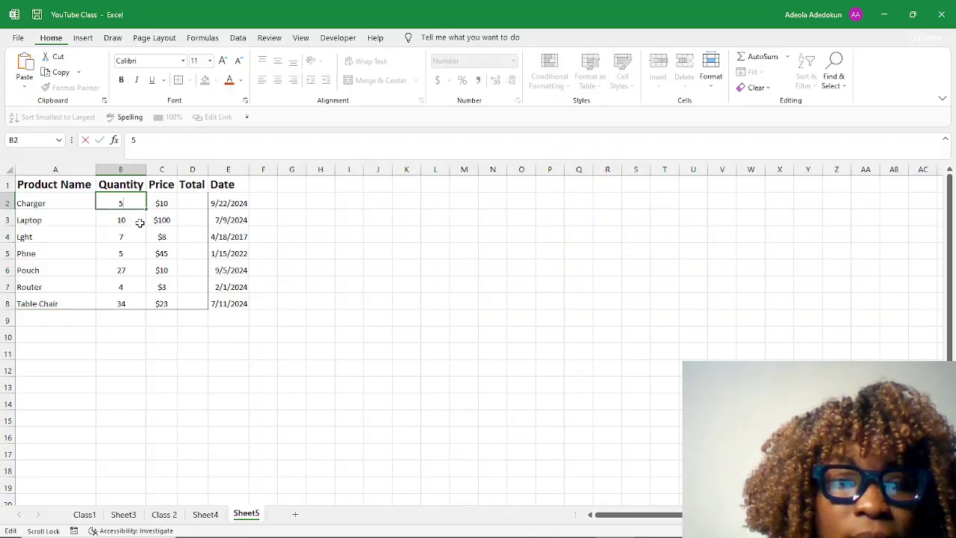
left_click(133, 235)
left_click_drag(129, 197, 142, 297)
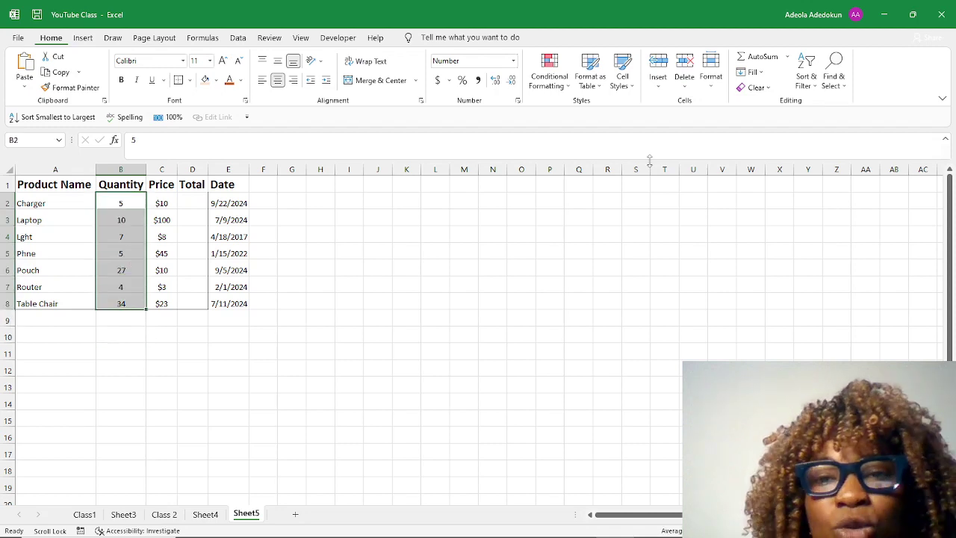
left_click(806, 79)
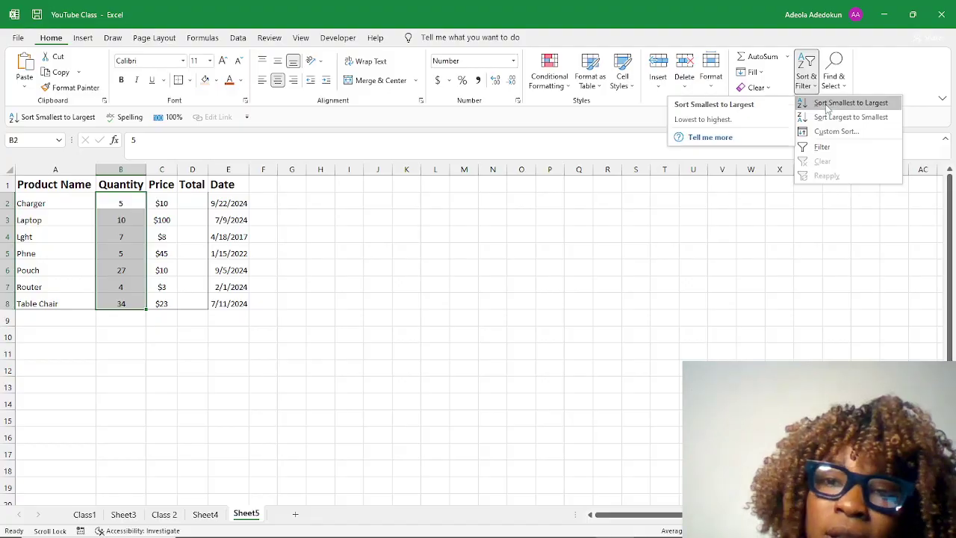
left_click(828, 117)
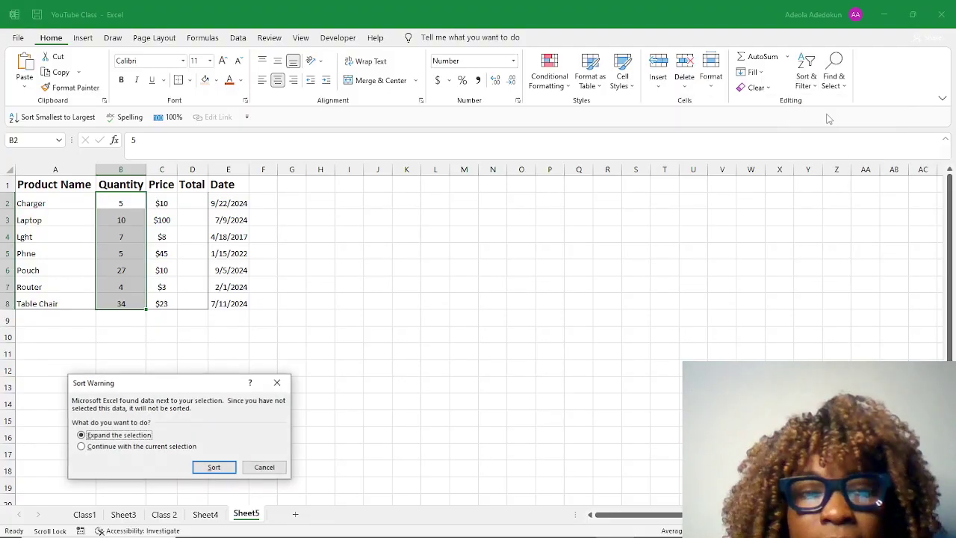
left_click(215, 468)
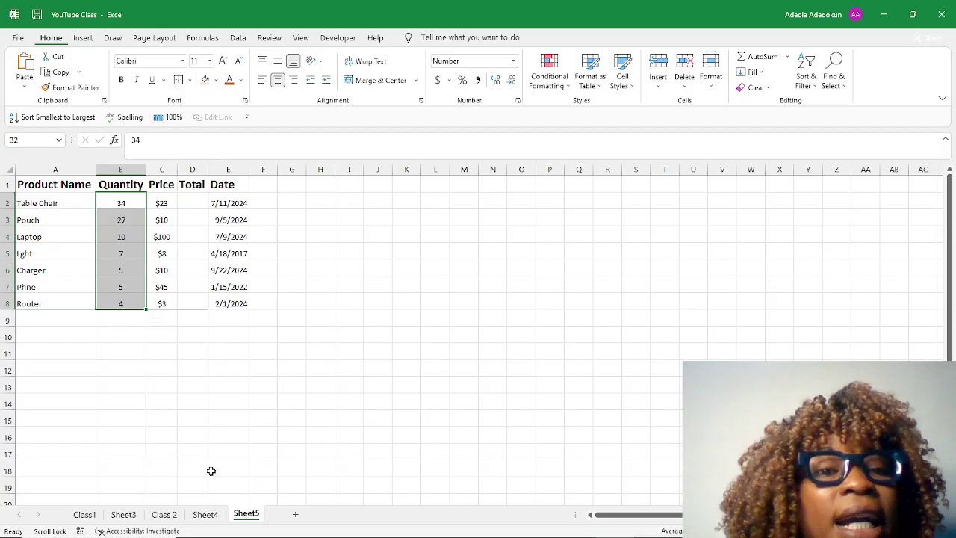
Sort the dates in E2:E8 from oldest to newest, expanding the selection to the whole table.
left_click(253, 285)
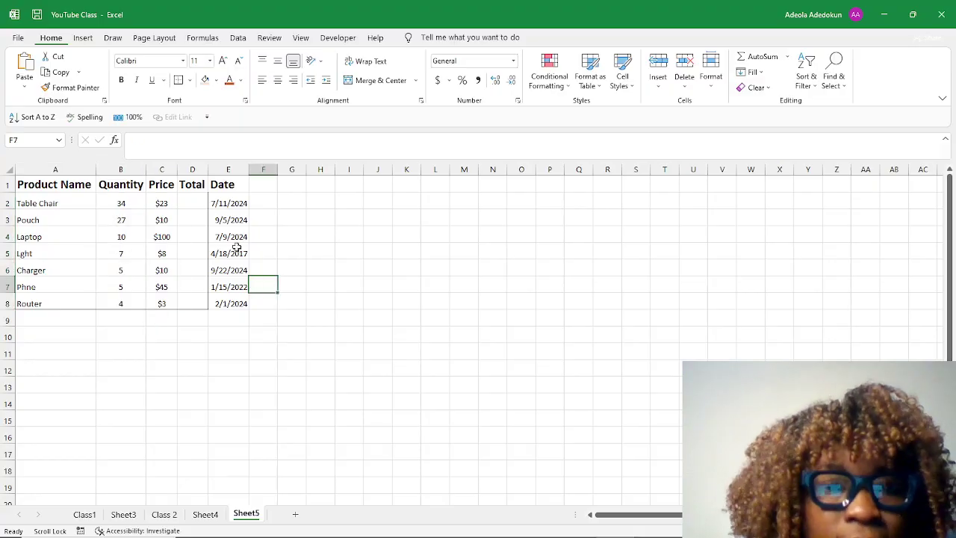
left_click_drag(233, 205, 243, 304)
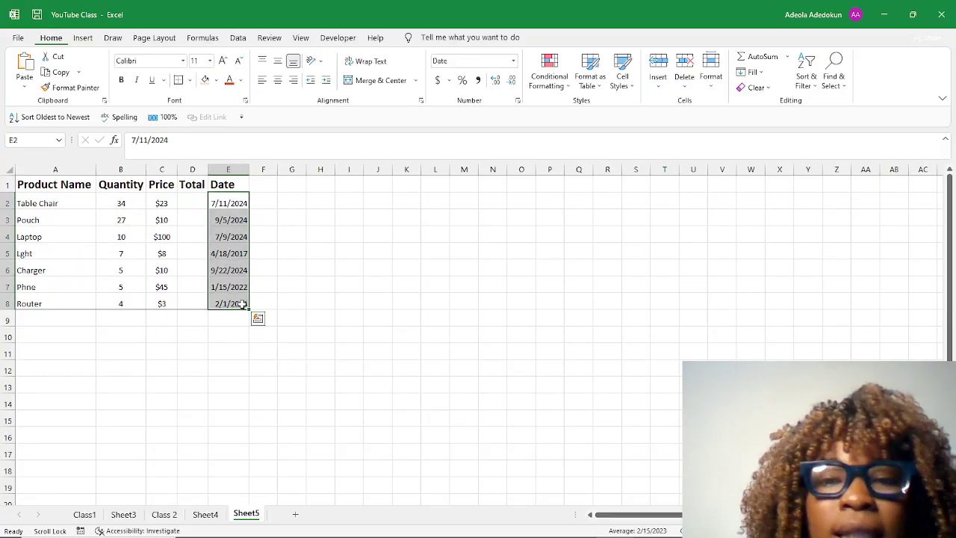
left_click(806, 84)
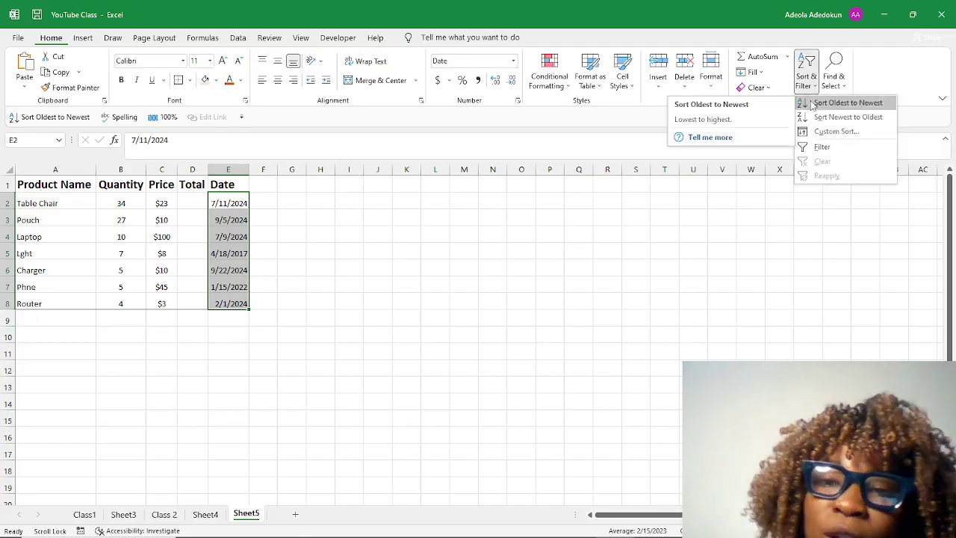
left_click(812, 106)
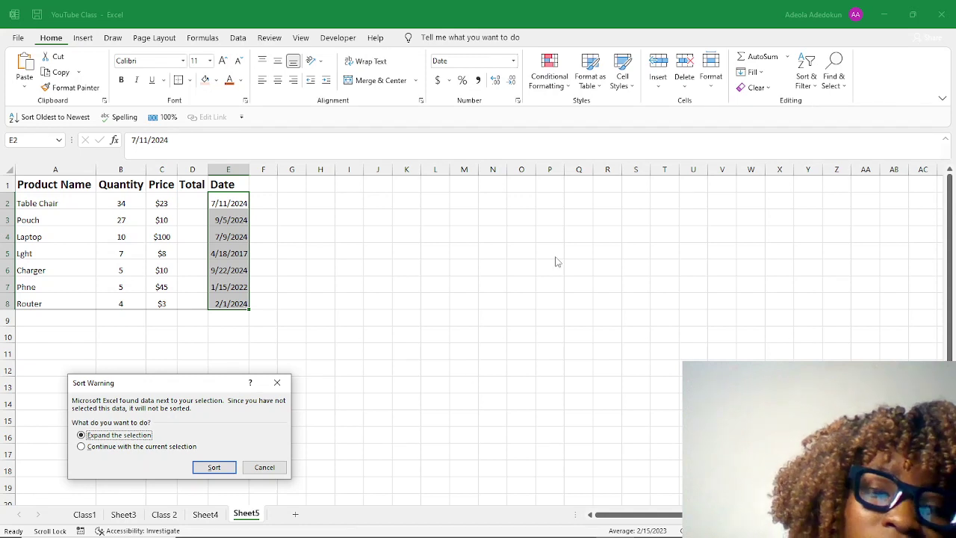
left_click(200, 463)
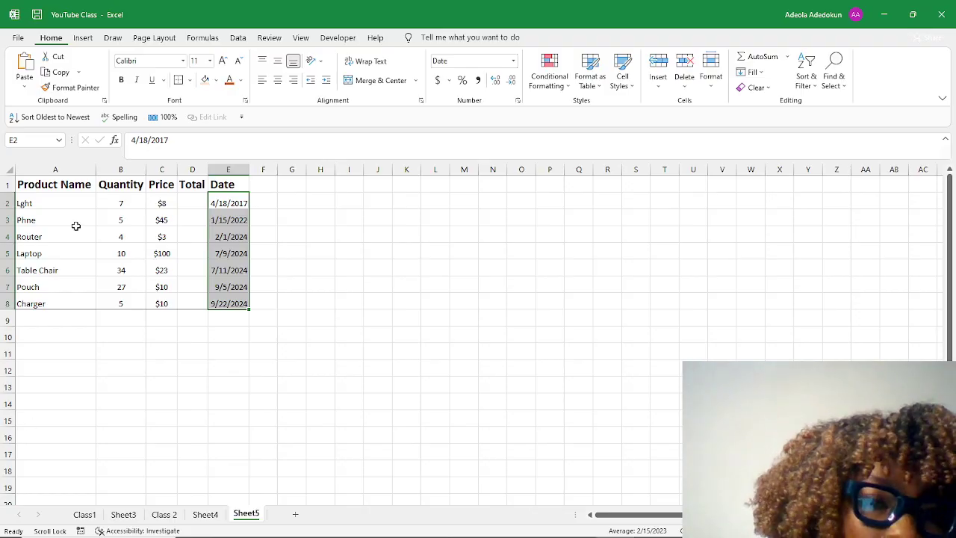
Correct the misspelled product name in cell A2 to "Light".
left_click(45, 204)
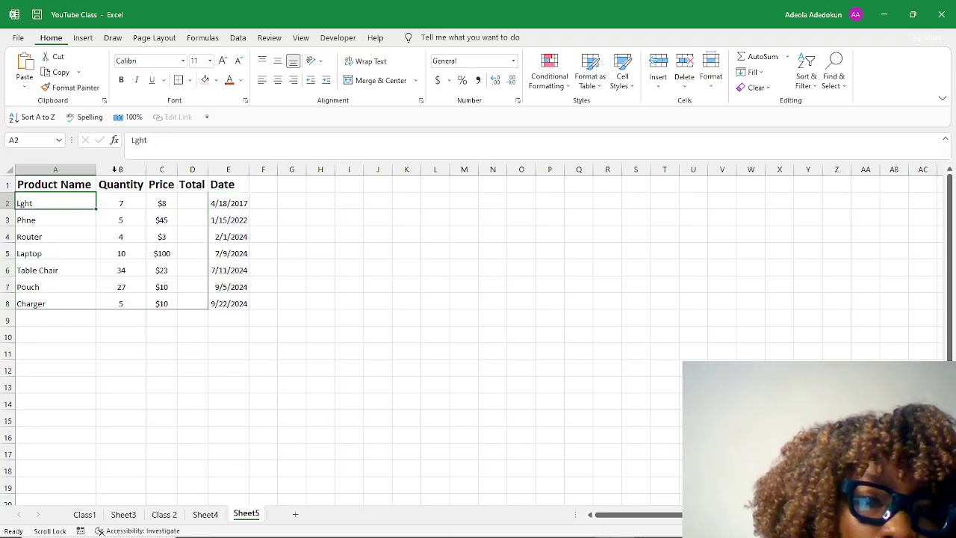
left_click(137, 139)
type("i")
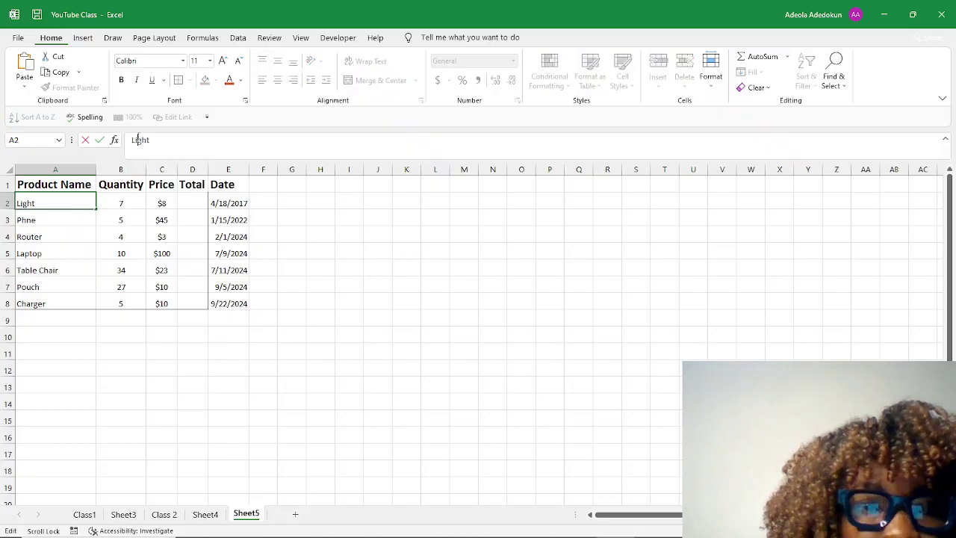
left_click(252, 206)
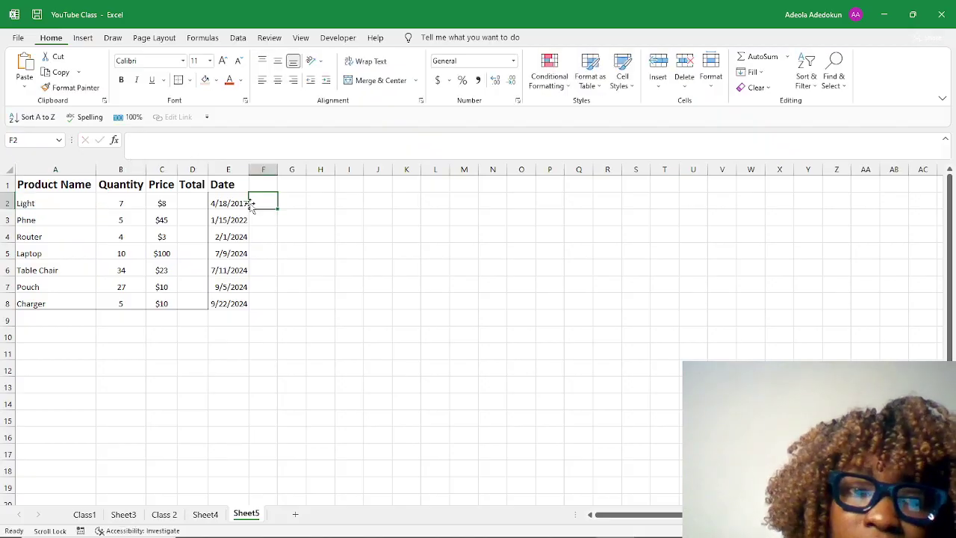
left_click(239, 203)
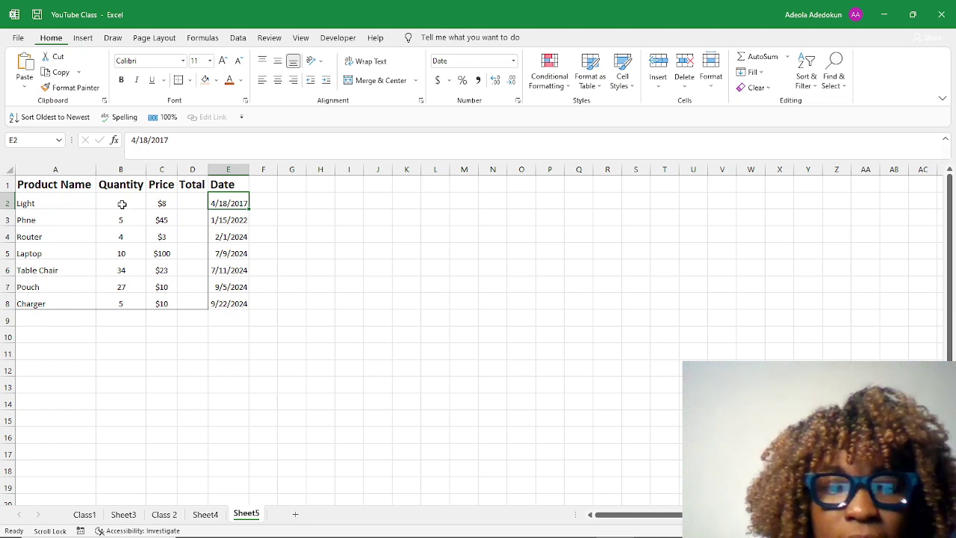
Apply a two-level custom sort to the table: Date from oldest to newest, then Price from smallest to largest.
left_click(47, 202)
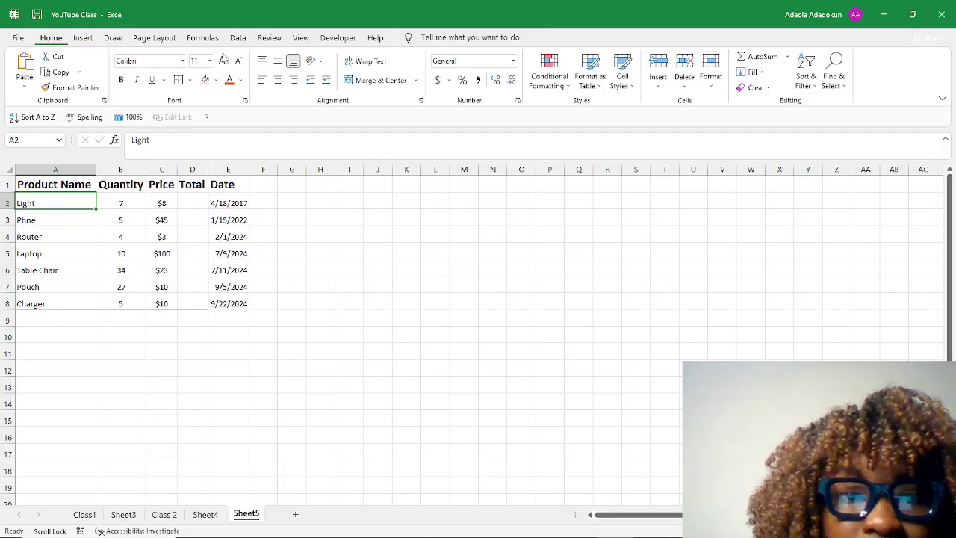
left_click(239, 40)
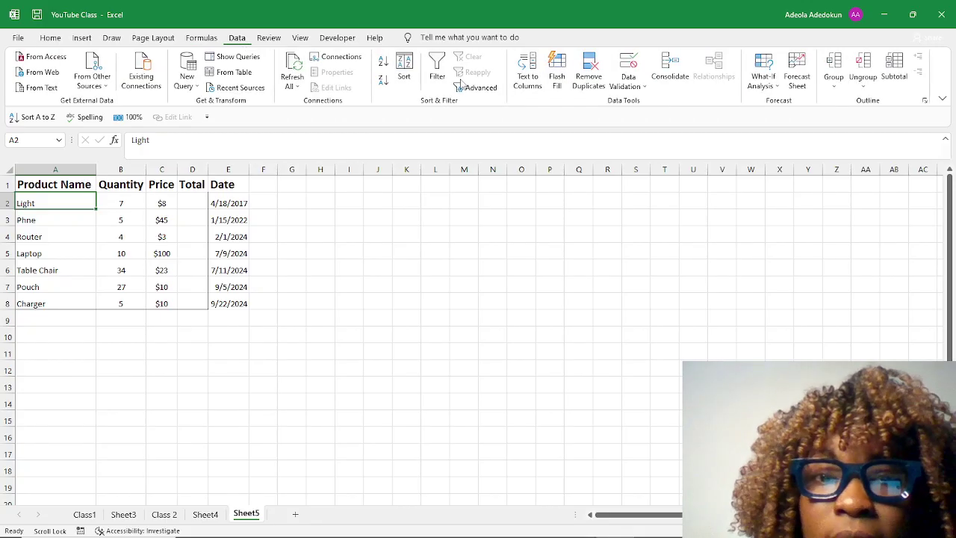
left_click(406, 75)
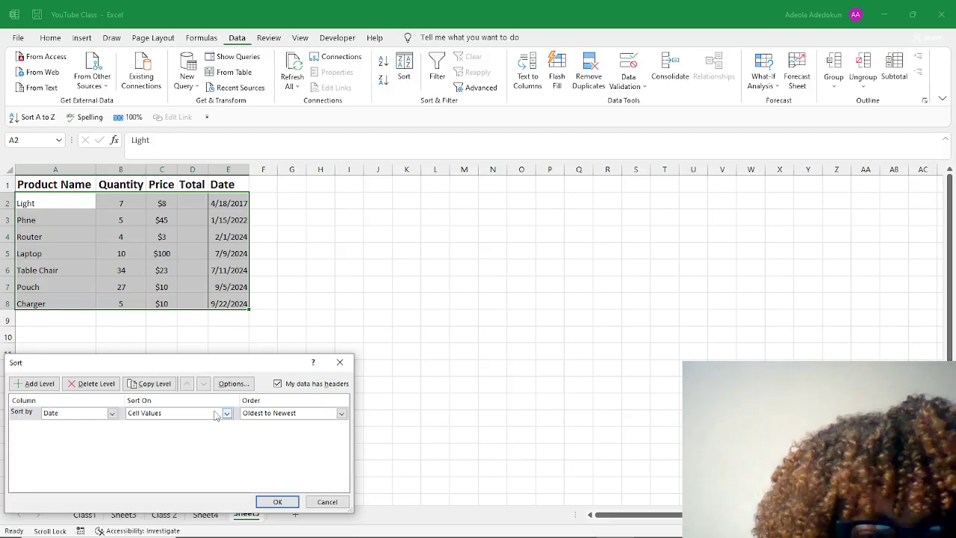
left_click(39, 383)
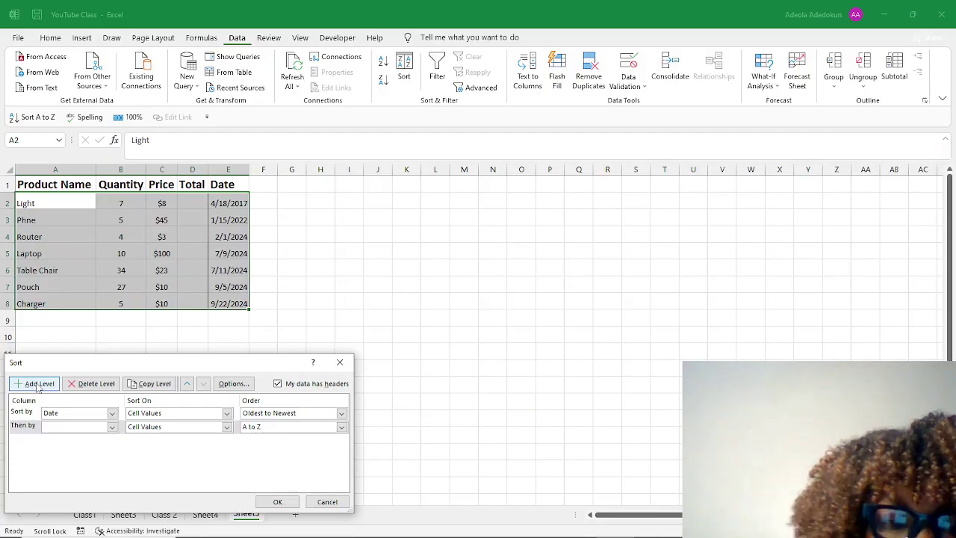
left_click(114, 428)
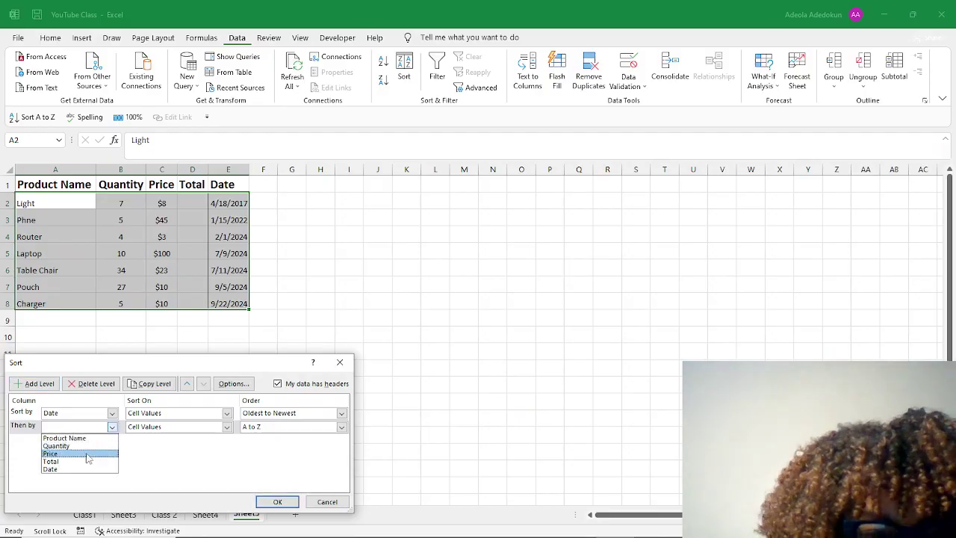
left_click(88, 454)
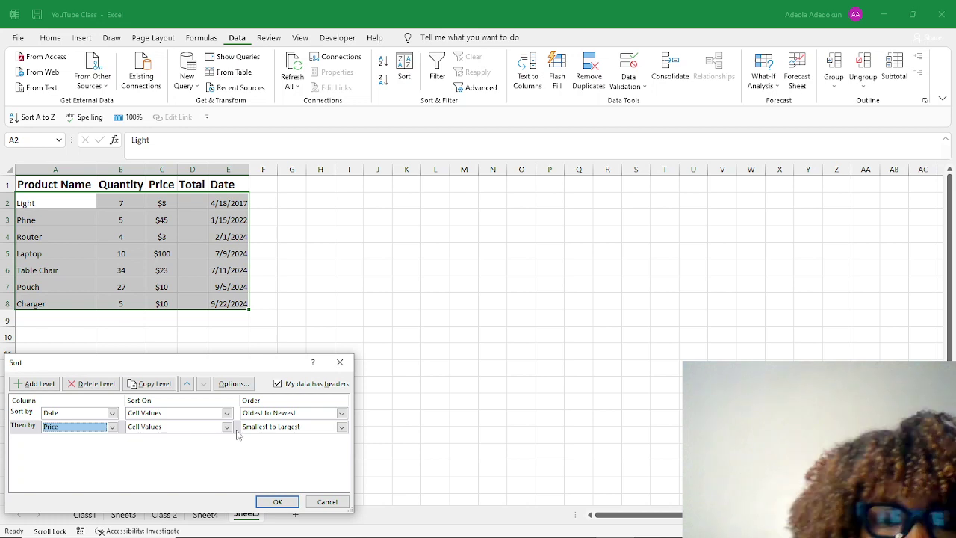
left_click(278, 501)
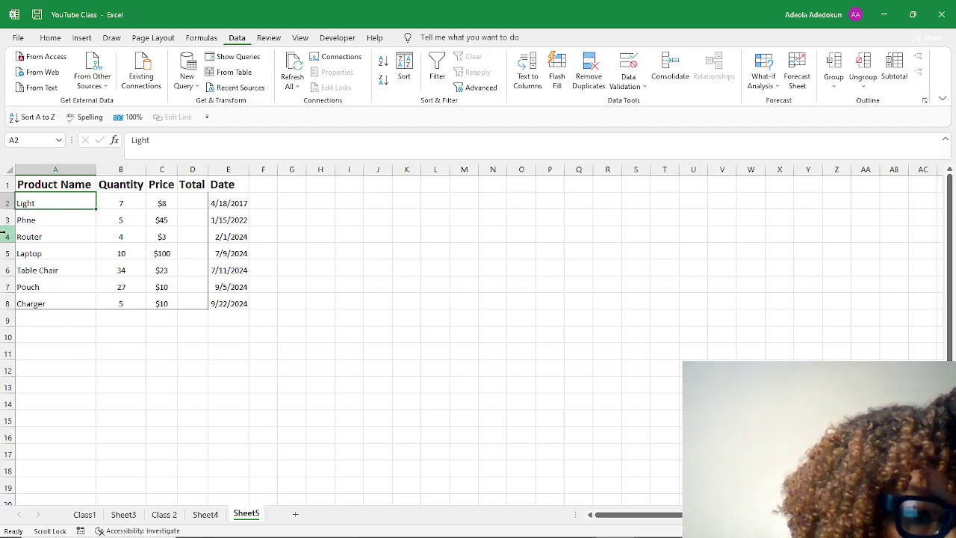
Turn on filtering for the product table's header row.
left_click(30, 237)
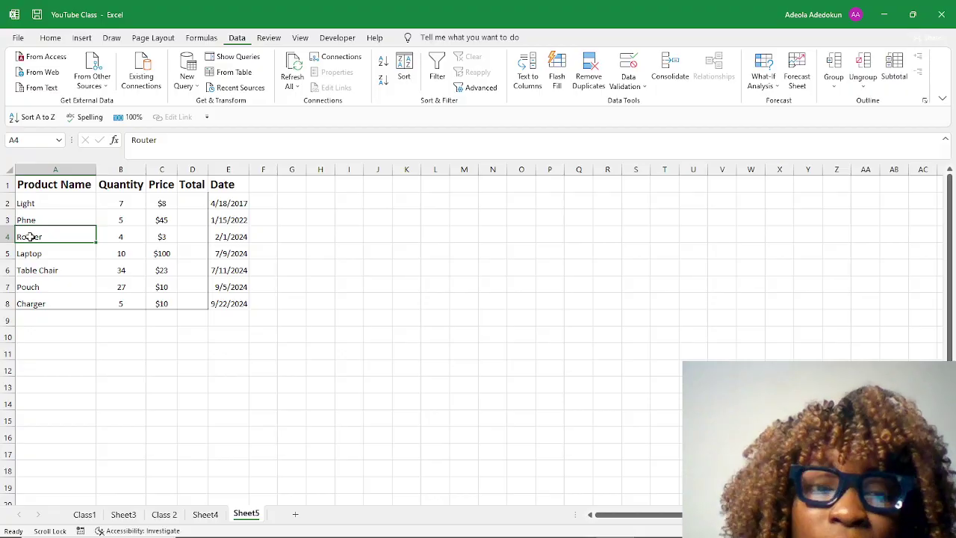
left_click(219, 233)
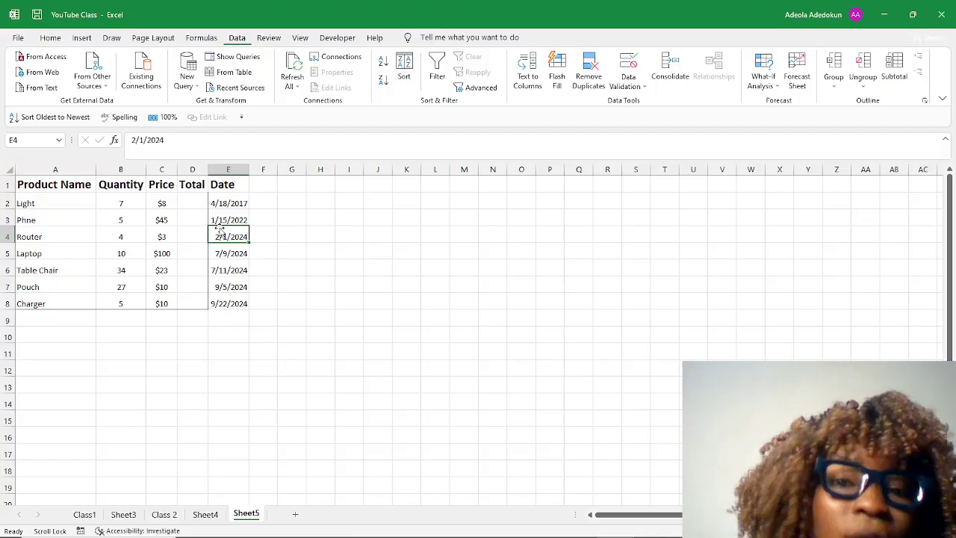
left_click(439, 74)
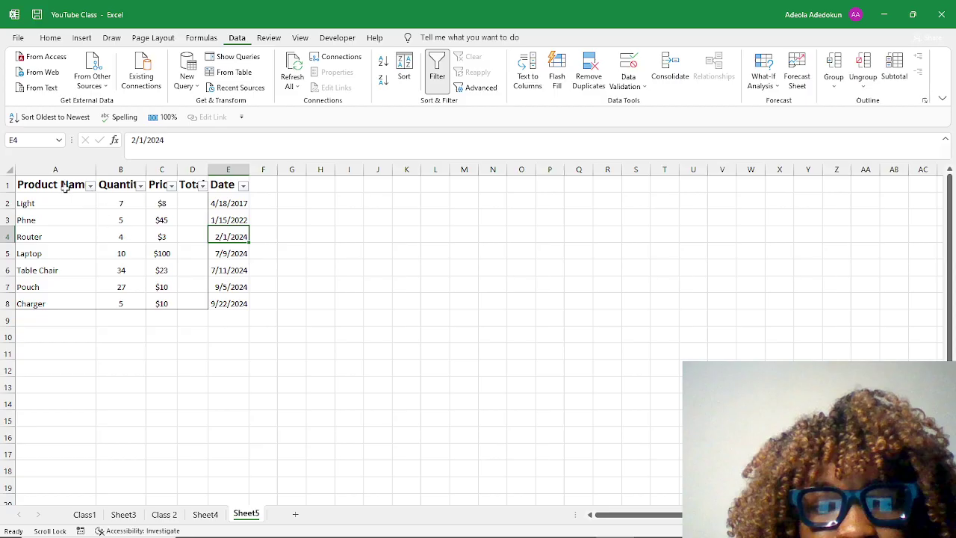
Copy the data rows A2:E8 and paste them twice below the table, starting at A9 and A16.
left_click_drag(58, 197, 233, 305)
key("ctrl+c")
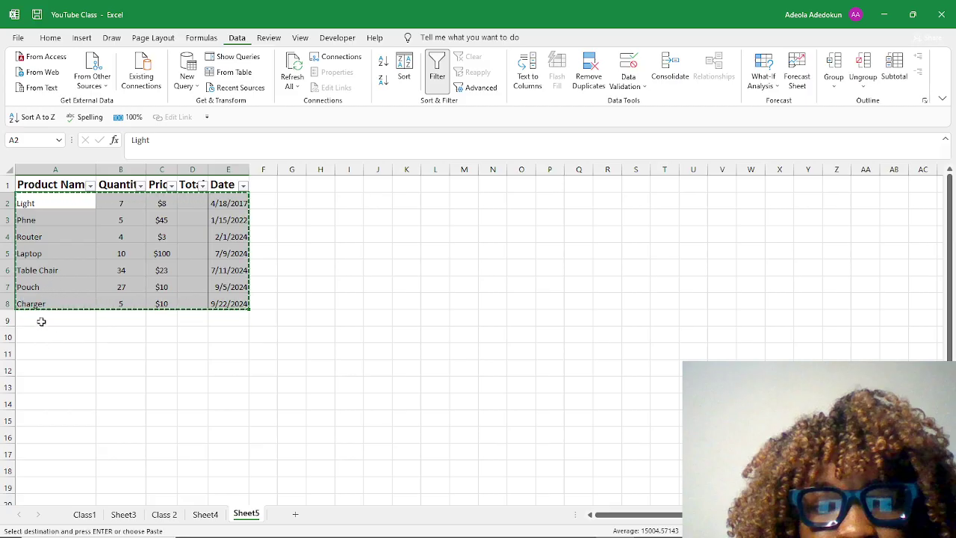
left_click(40, 321)
key("ctrl+v")
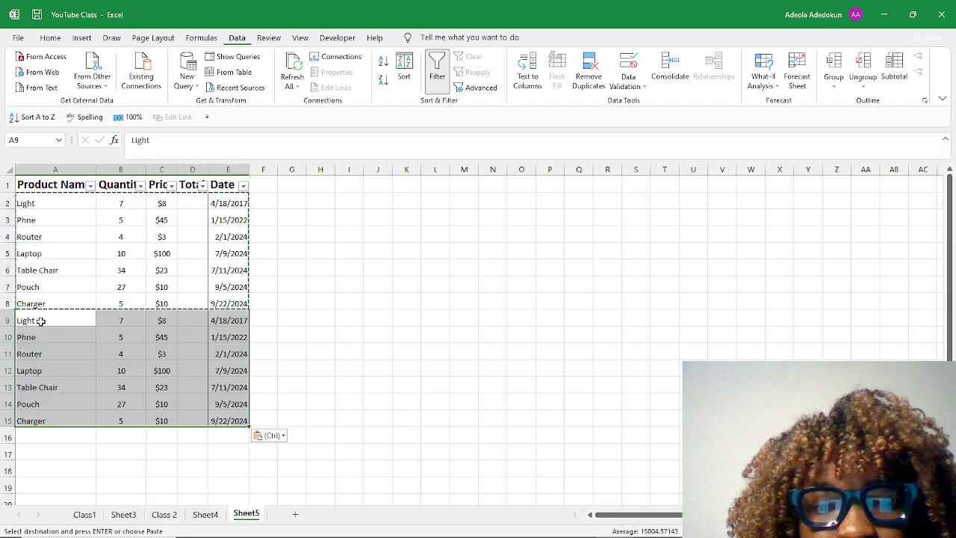
left_click(47, 439)
key("ctrl+v")
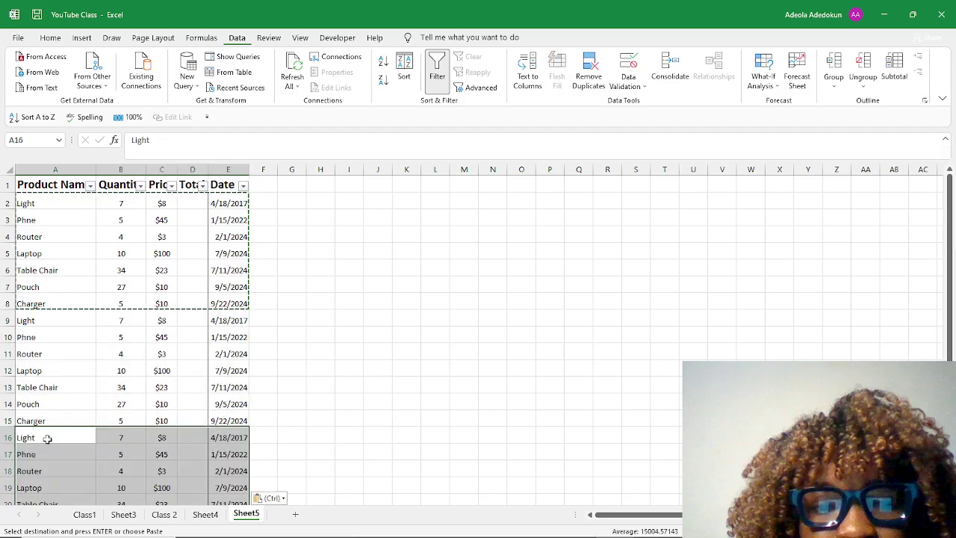
left_click(99, 394)
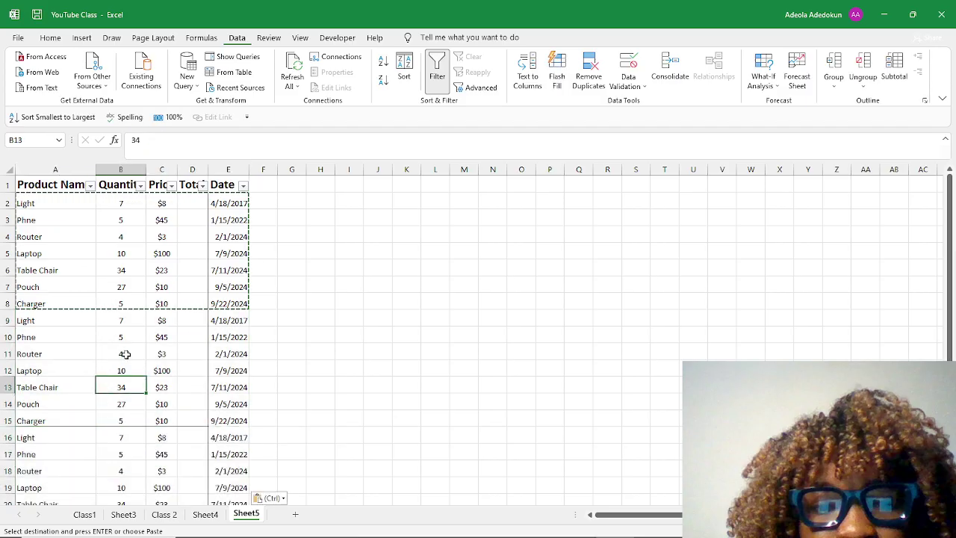
Filter the Product Name column to show only the "Light" rows.
key("Escape")
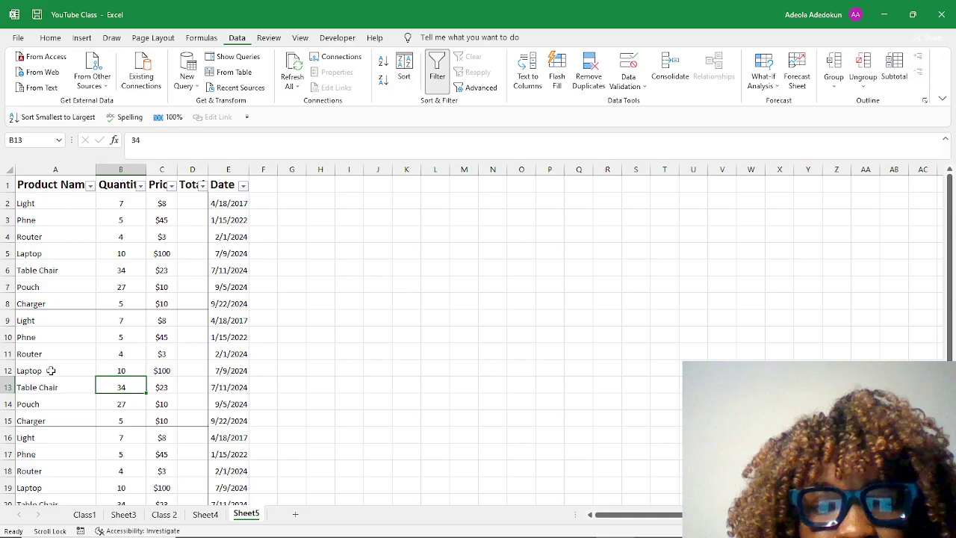
left_click(70, 351)
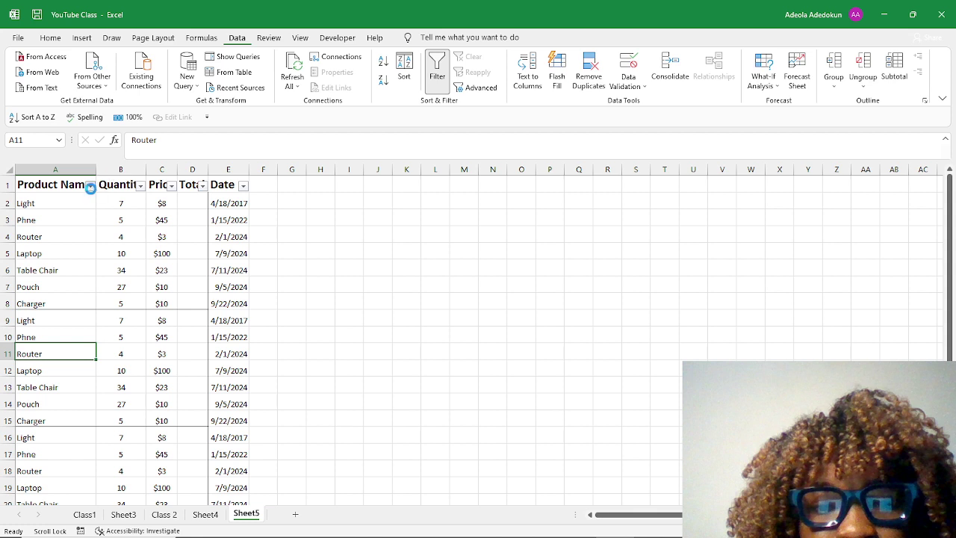
left_click(89, 187)
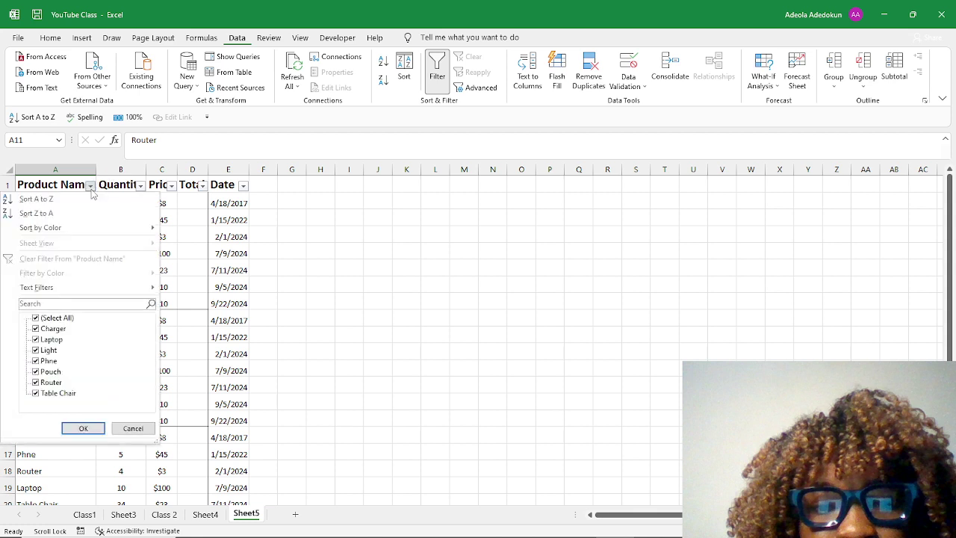
left_click(36, 318)
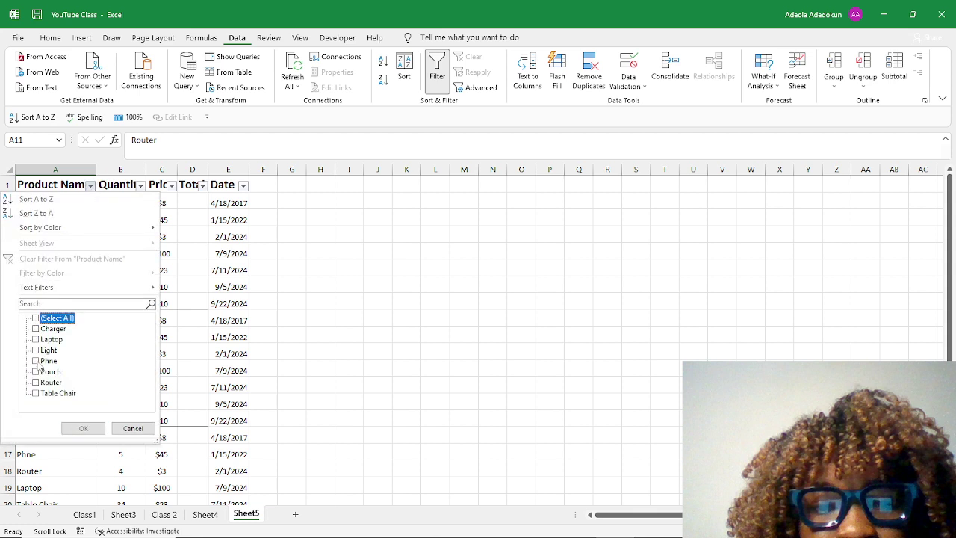
left_click(36, 350)
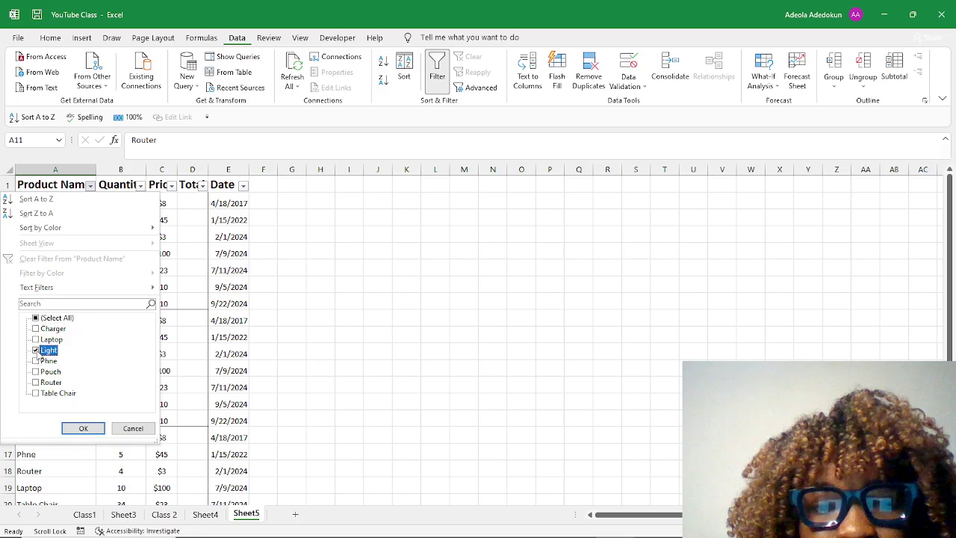
left_click(82, 429)
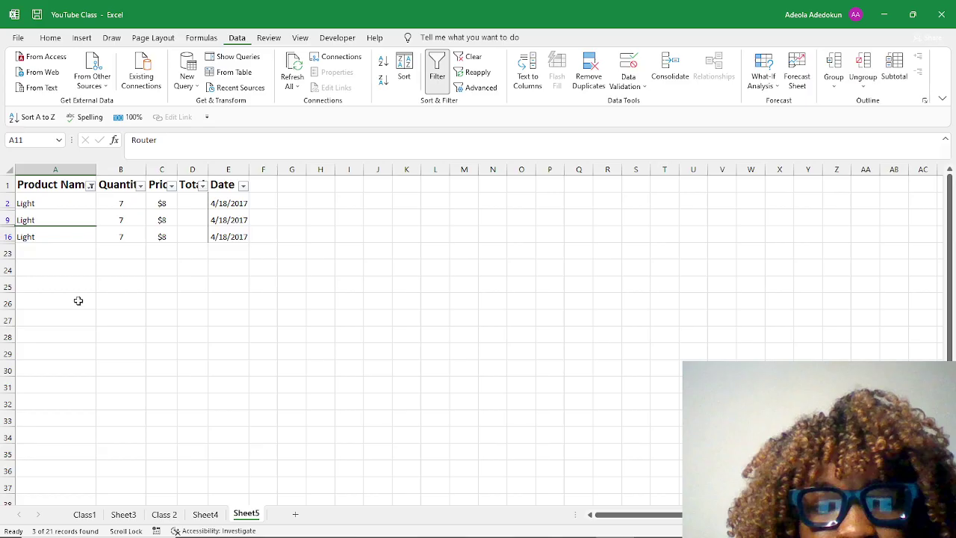
Clear the filter from the Product Name column to restore all table rows.
left_click(88, 185)
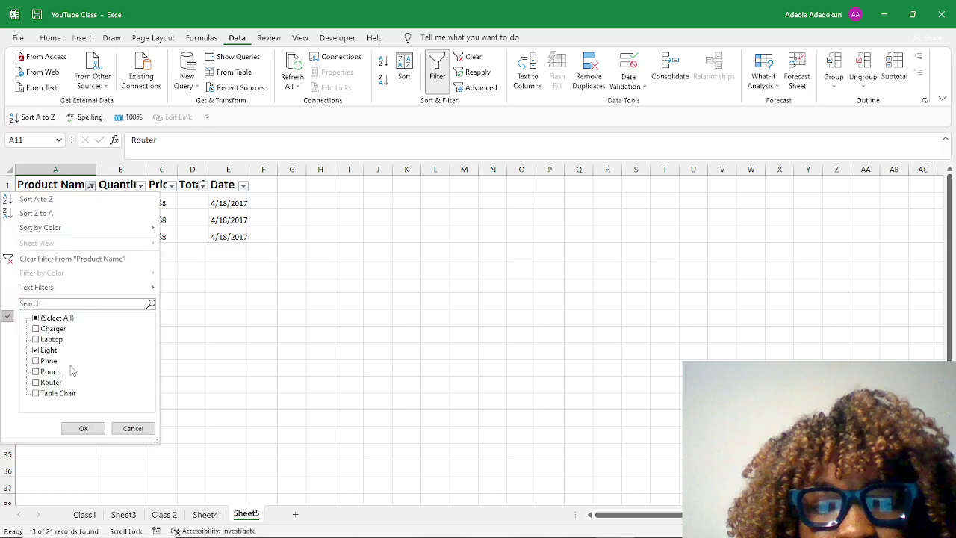
left_click(35, 319)
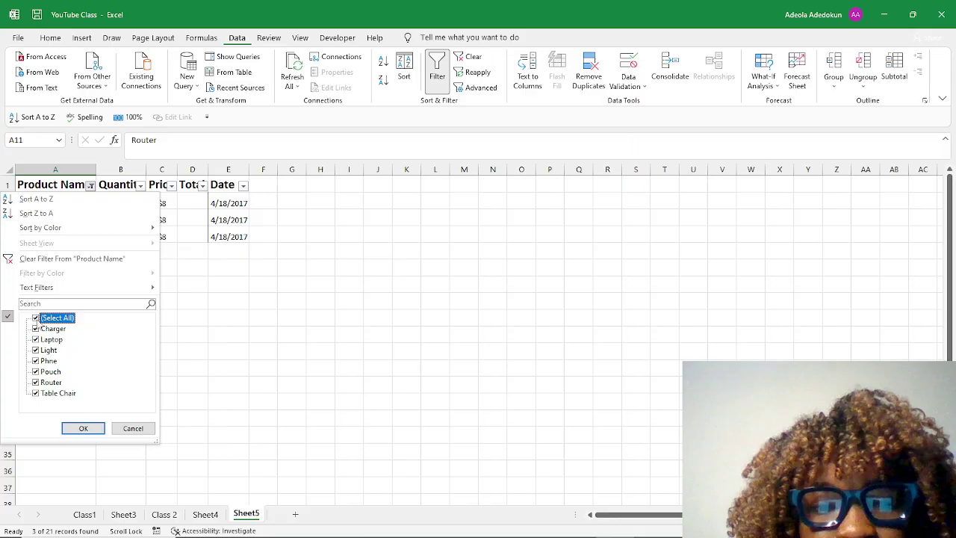
left_click(13, 258)
left_click(172, 357)
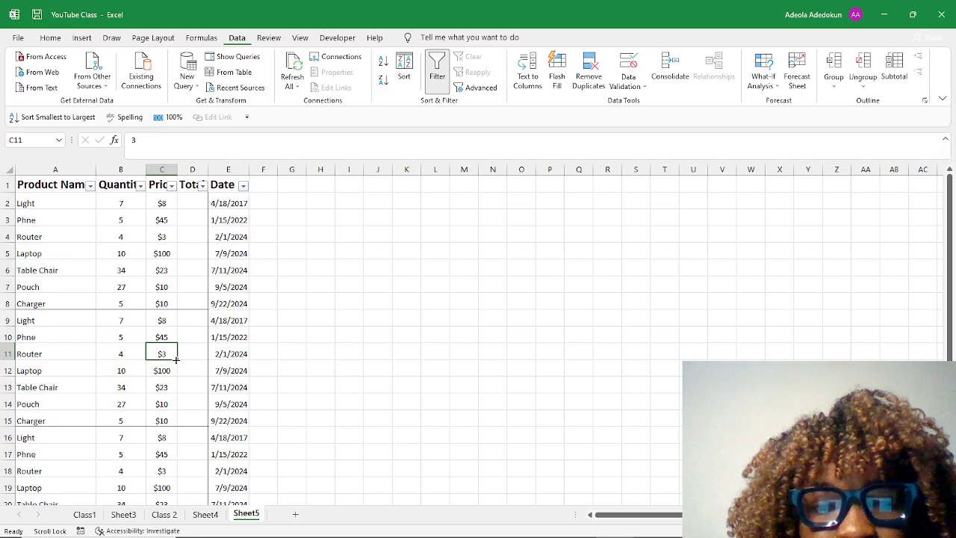
Apply a number filter to the Price column for values greater than 8.
left_click(172, 186)
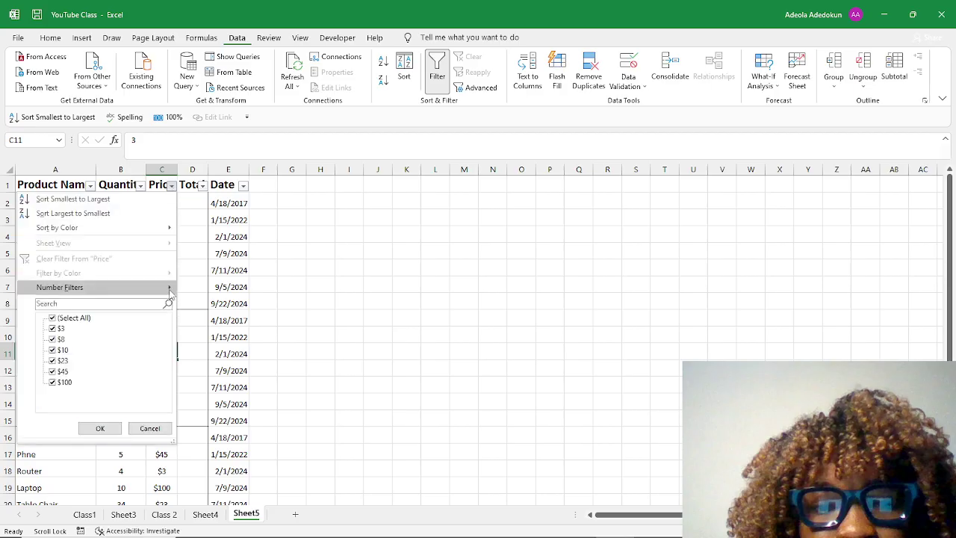
mouse_move(170, 289)
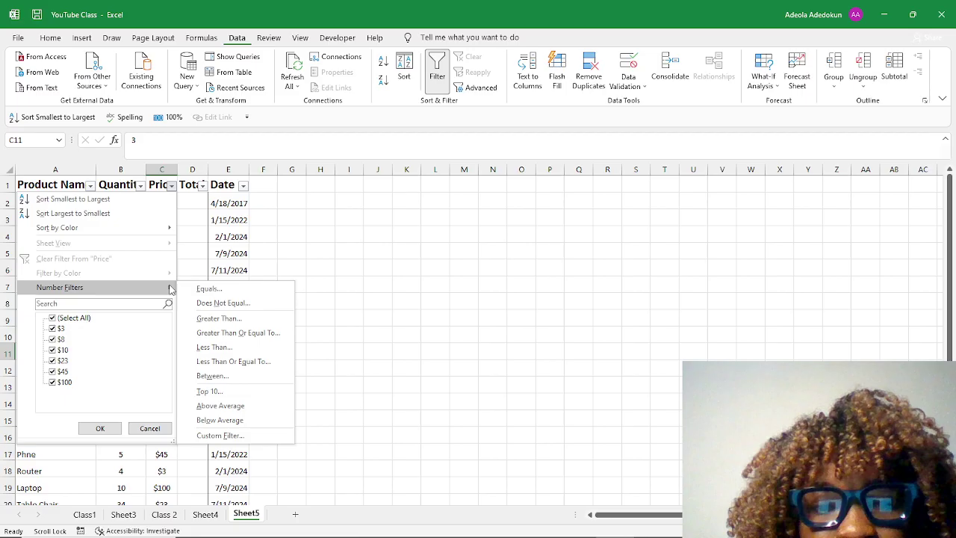
left_click(219, 319)
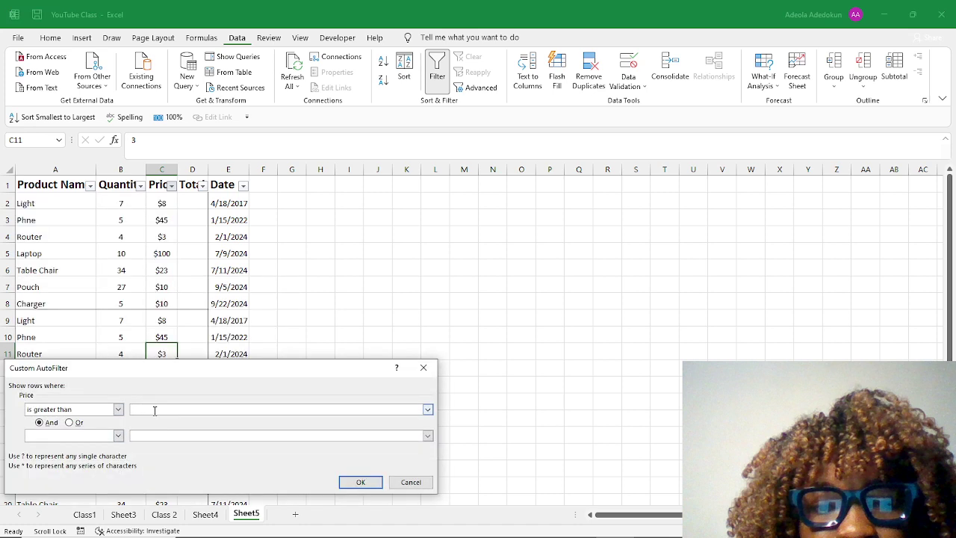
type("8")
left_click(360, 481)
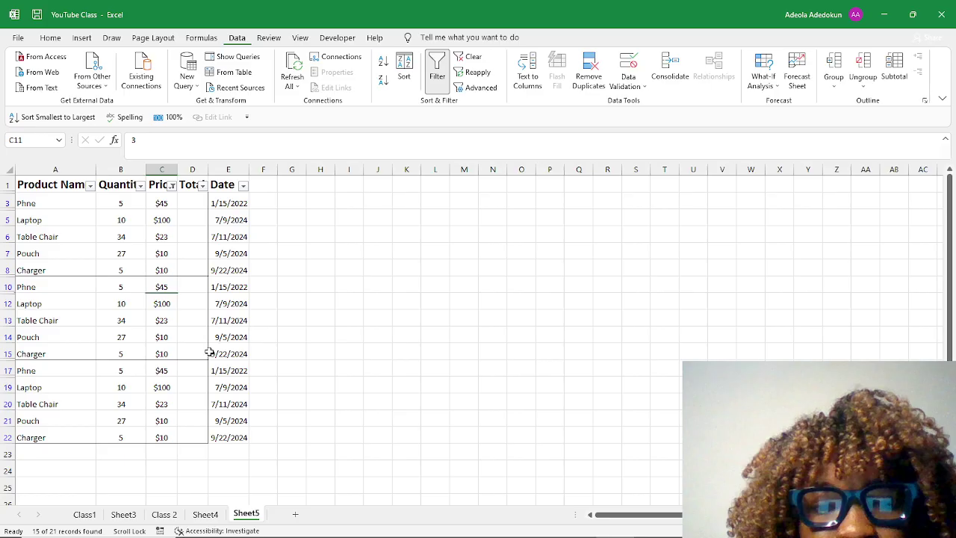
Try sorting the filtered rows by Price from smallest to largest, and undo that sort.
left_click(172, 185)
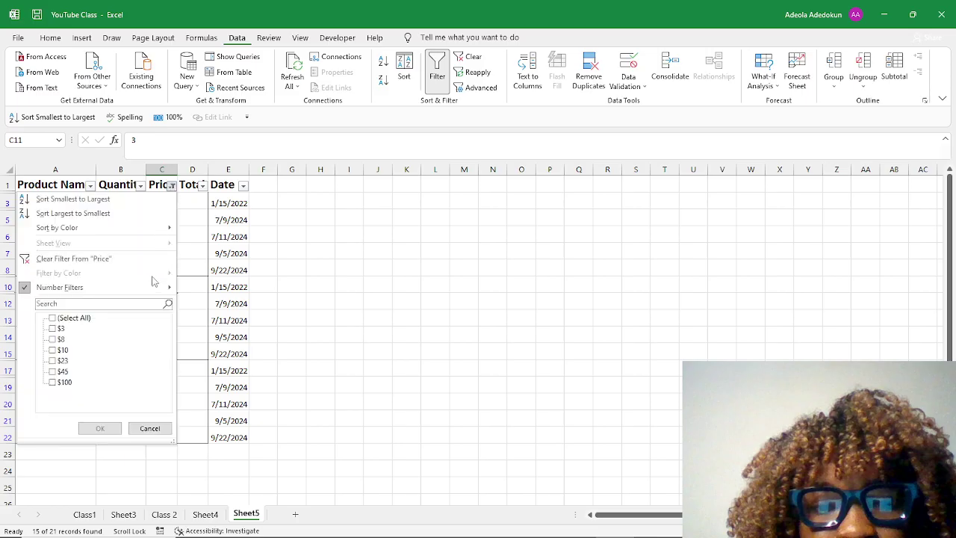
left_click(169, 204)
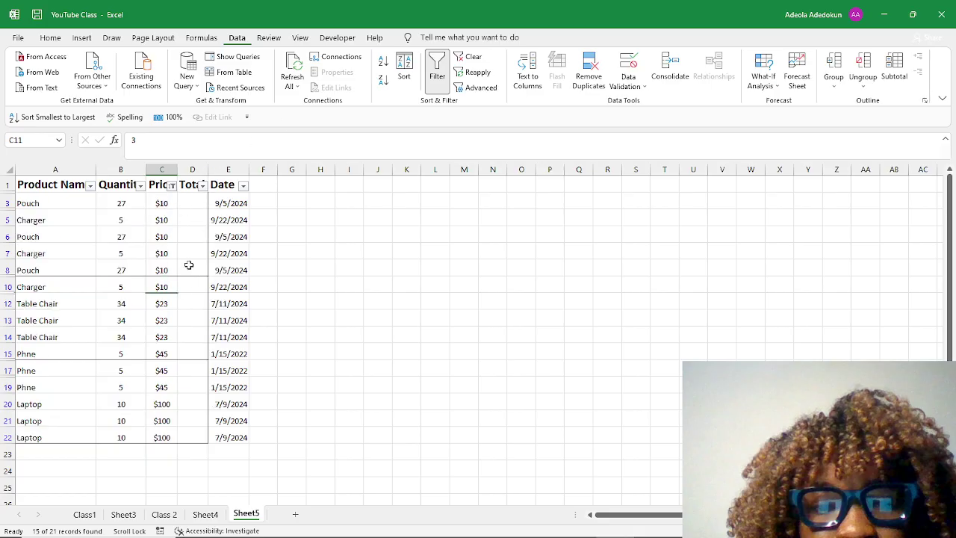
key("ctrl+z")
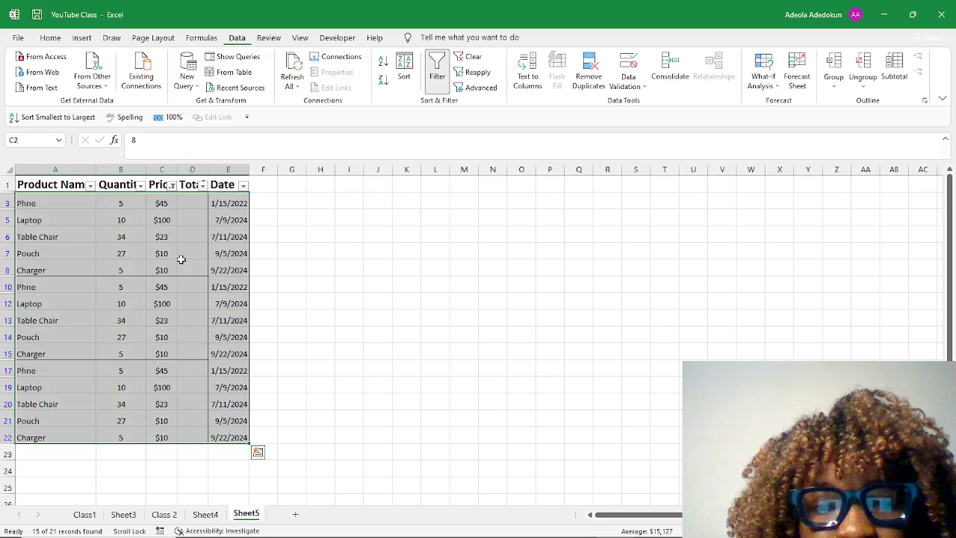
left_click(189, 268)
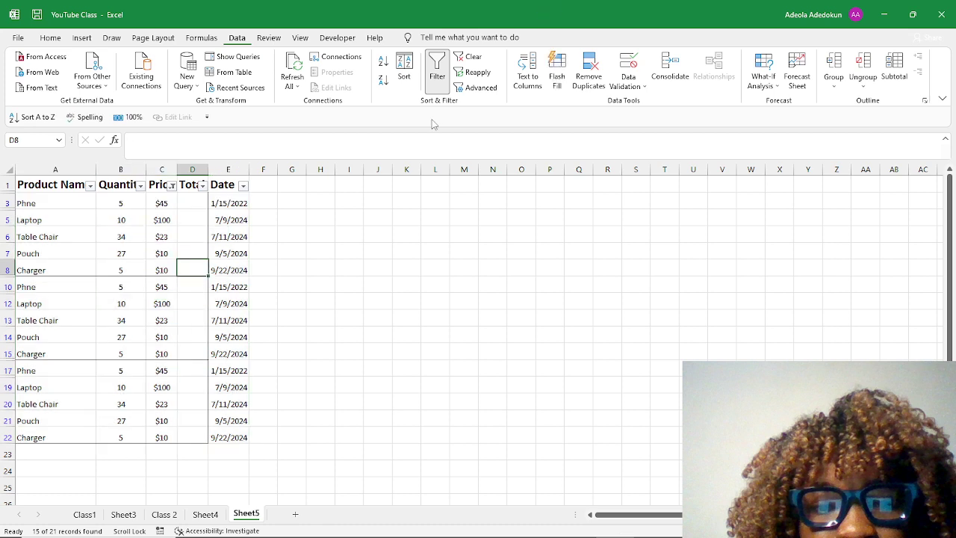
Clear the Price filter and turn off filtering for the product table.
left_click(469, 58)
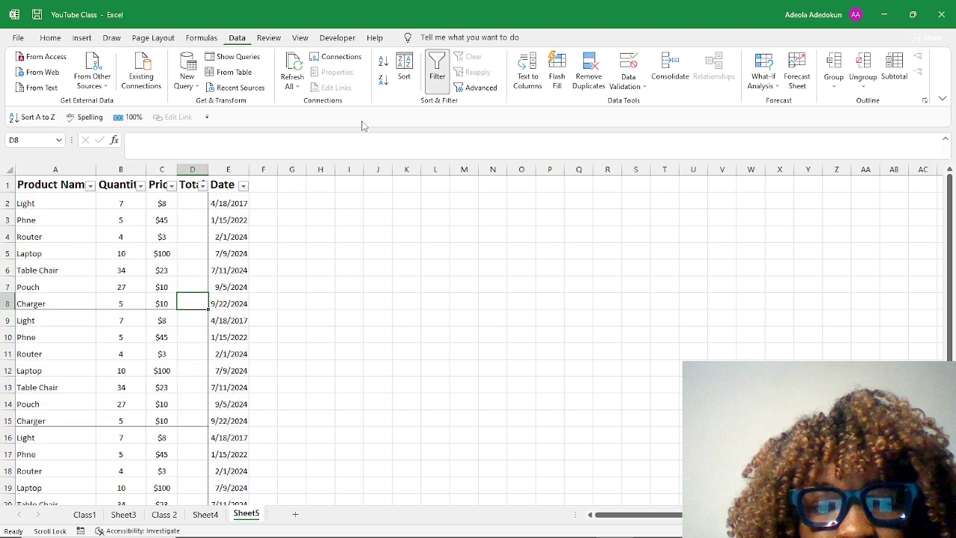
left_click(439, 78)
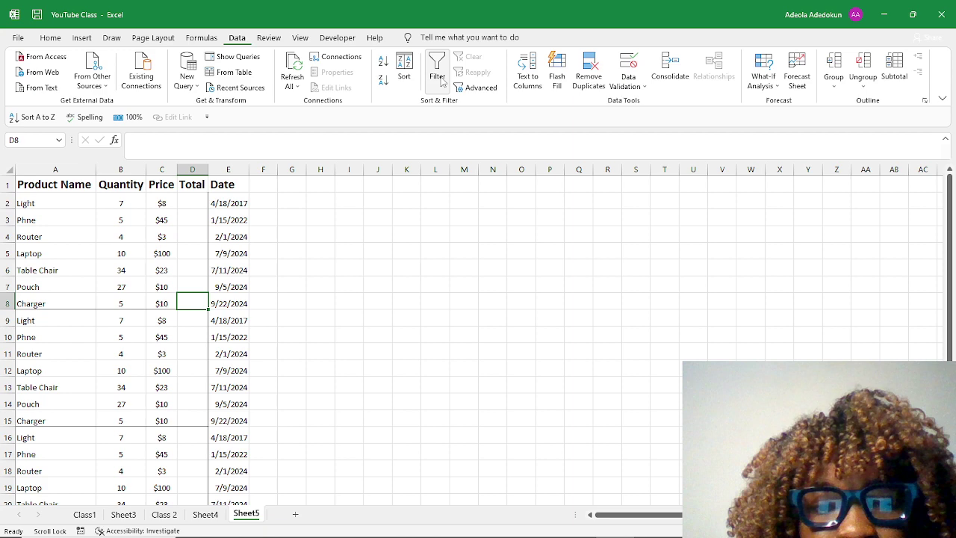
key("Down")
key("Down")
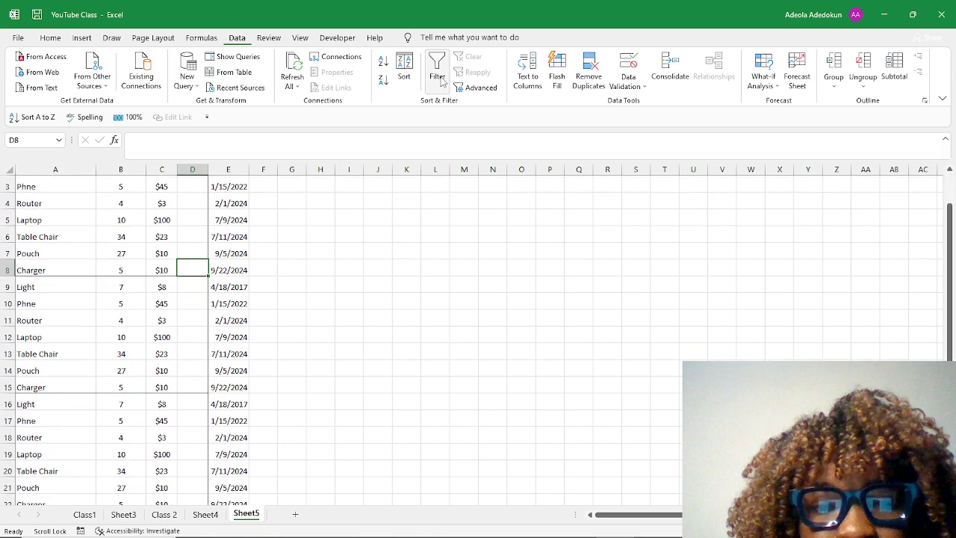